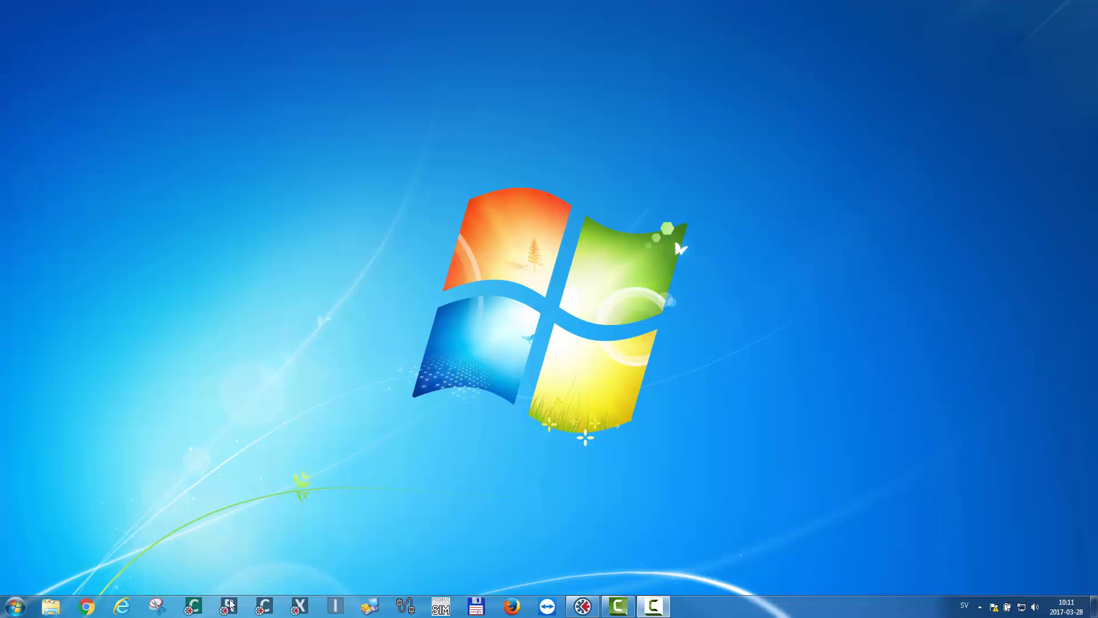
Step: Open Anybus Configuration Manager and keep PROFIBUS-DP as the fieldbus type
click(229, 605)
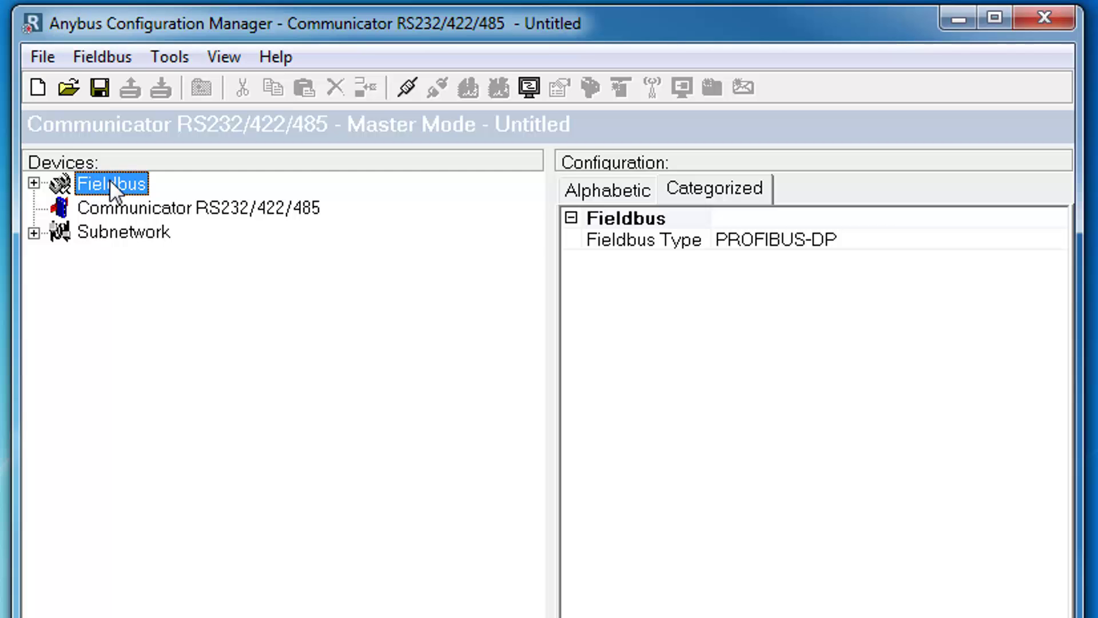
click(1049, 240)
click(1052, 242)
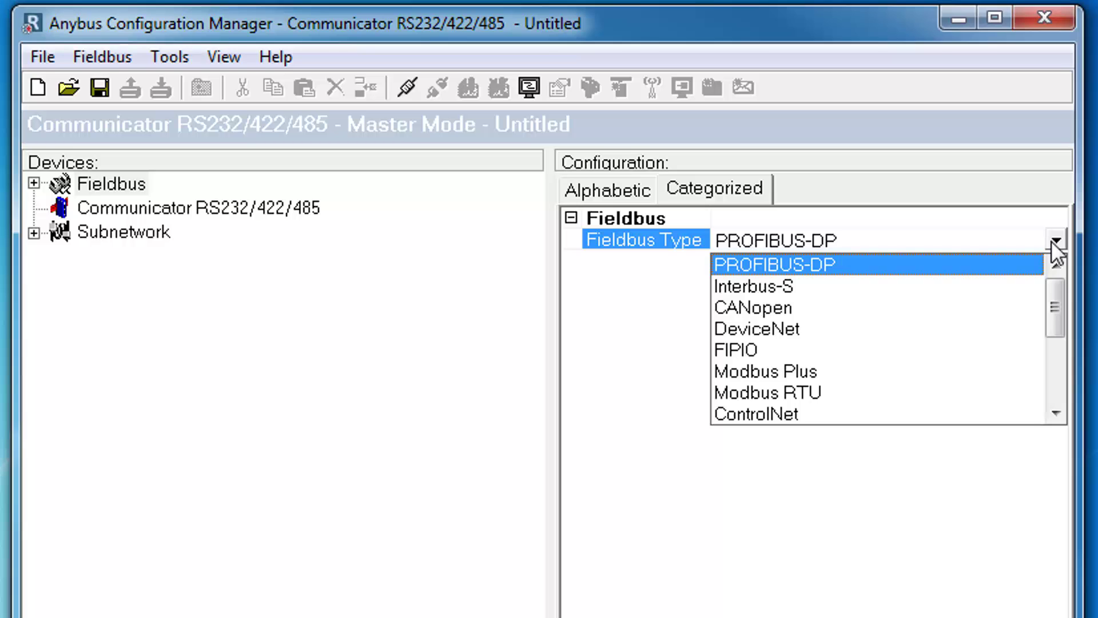
click(1051, 241)
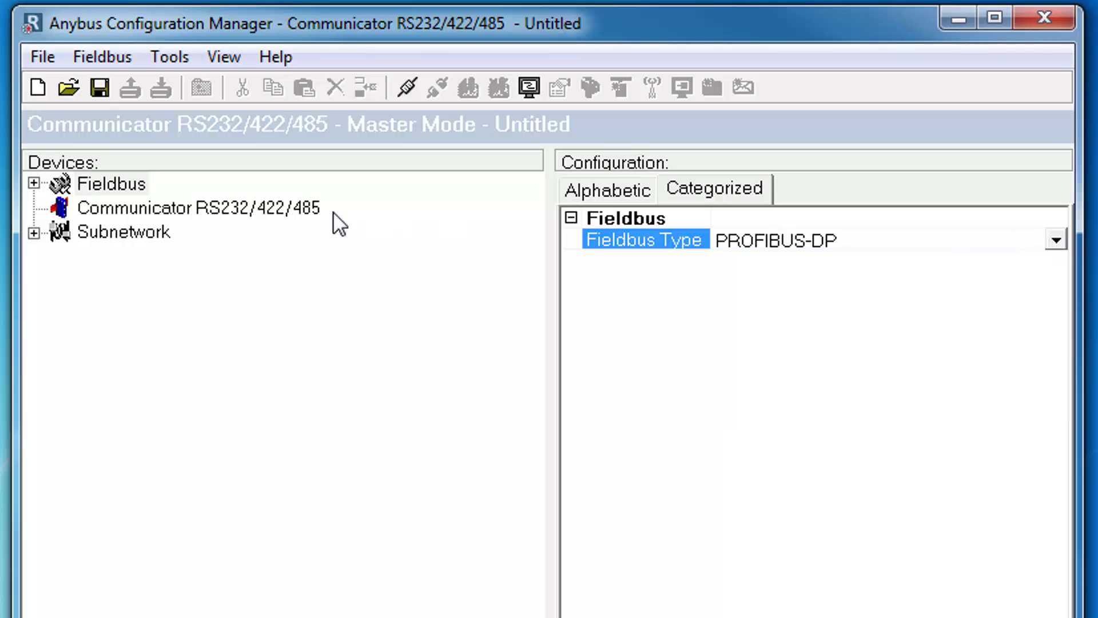
Step: Set the Communicator's Protocol Mode to Generic Data Mode and view the subnetwork's 9600 bit/s RS232 settings
click(163, 211)
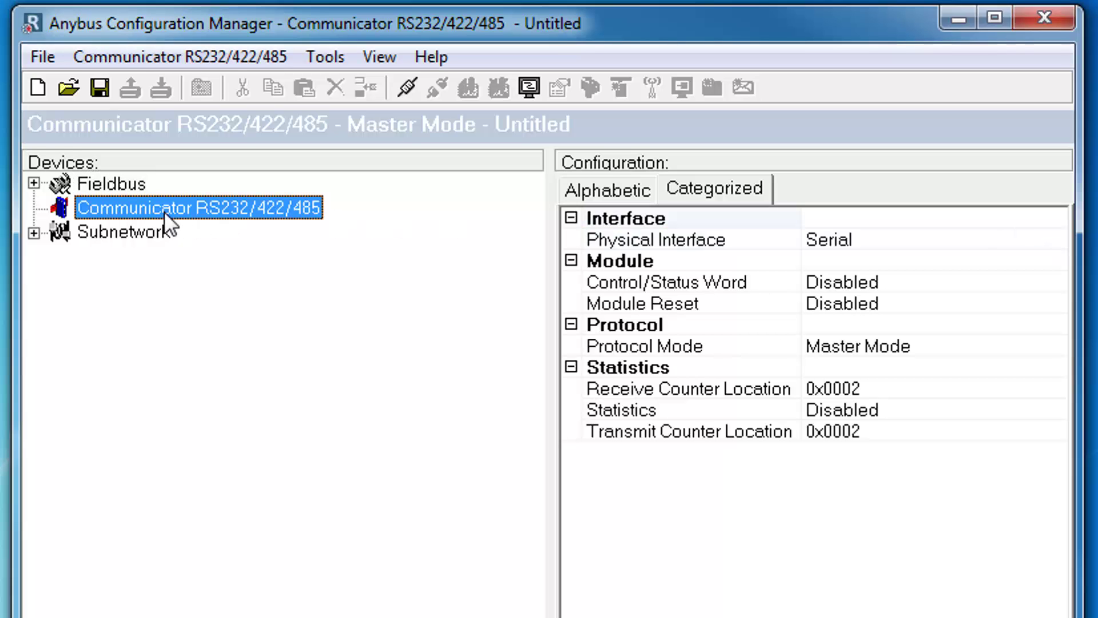
click(1056, 346)
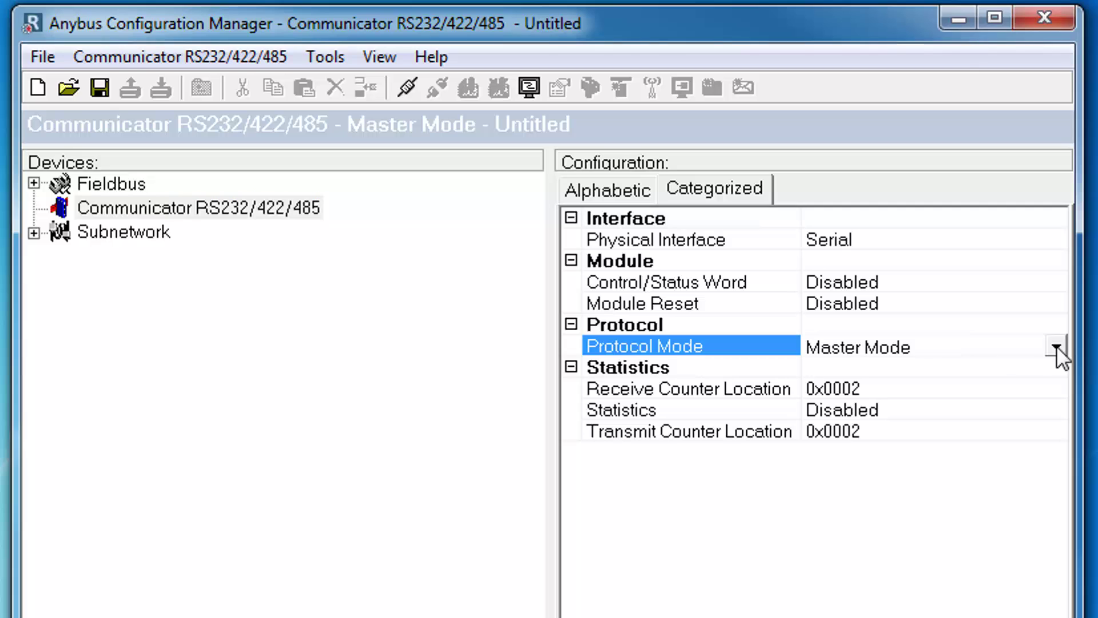
click(1056, 346)
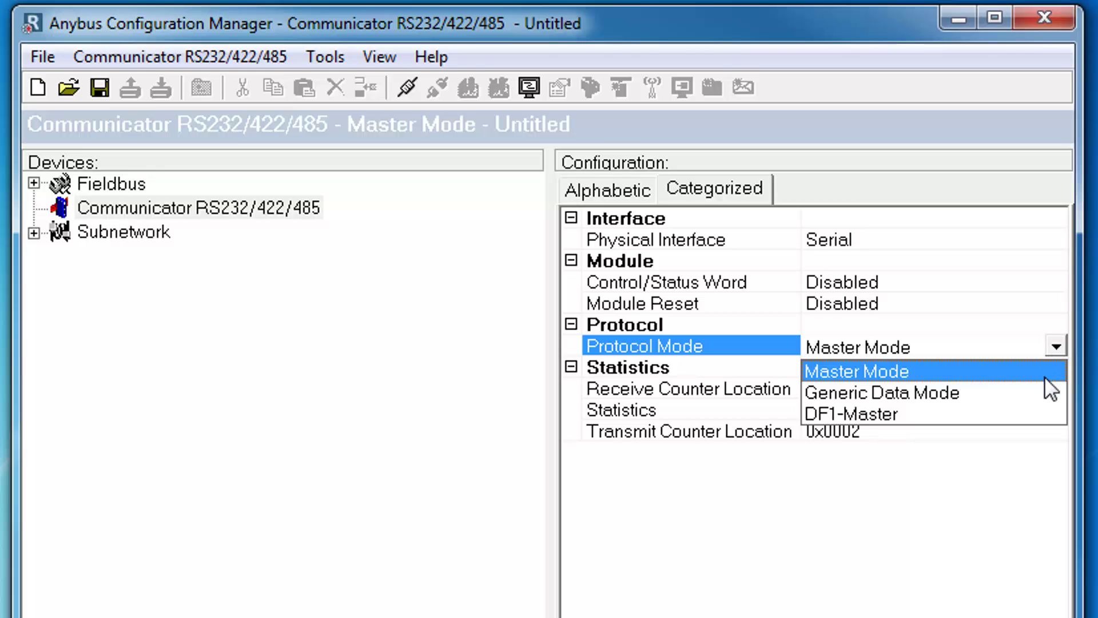
click(1045, 394)
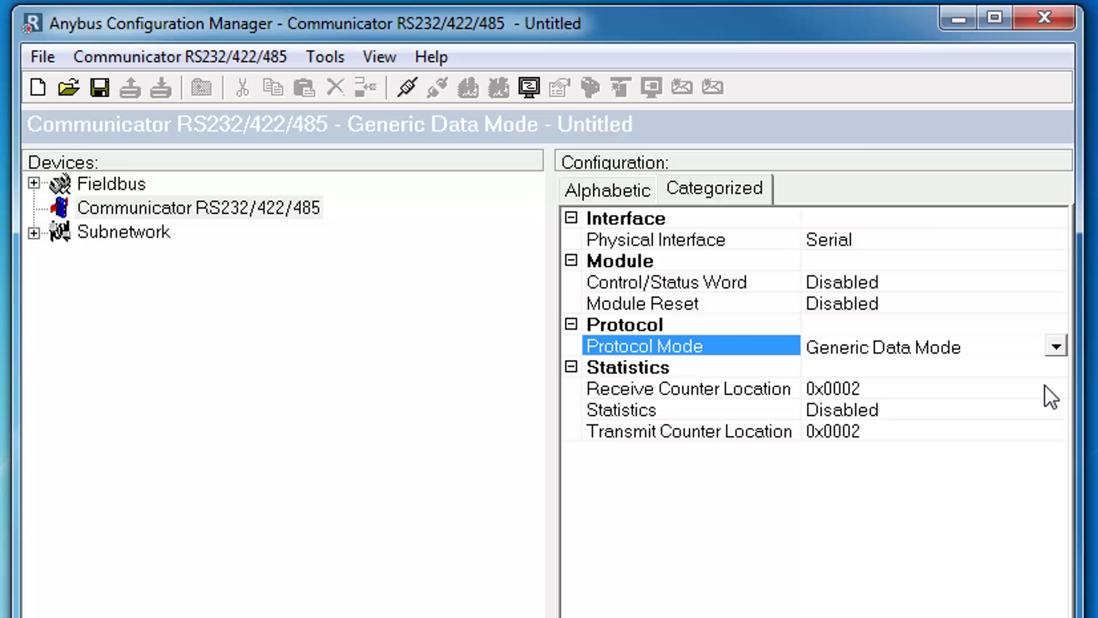
click(155, 232)
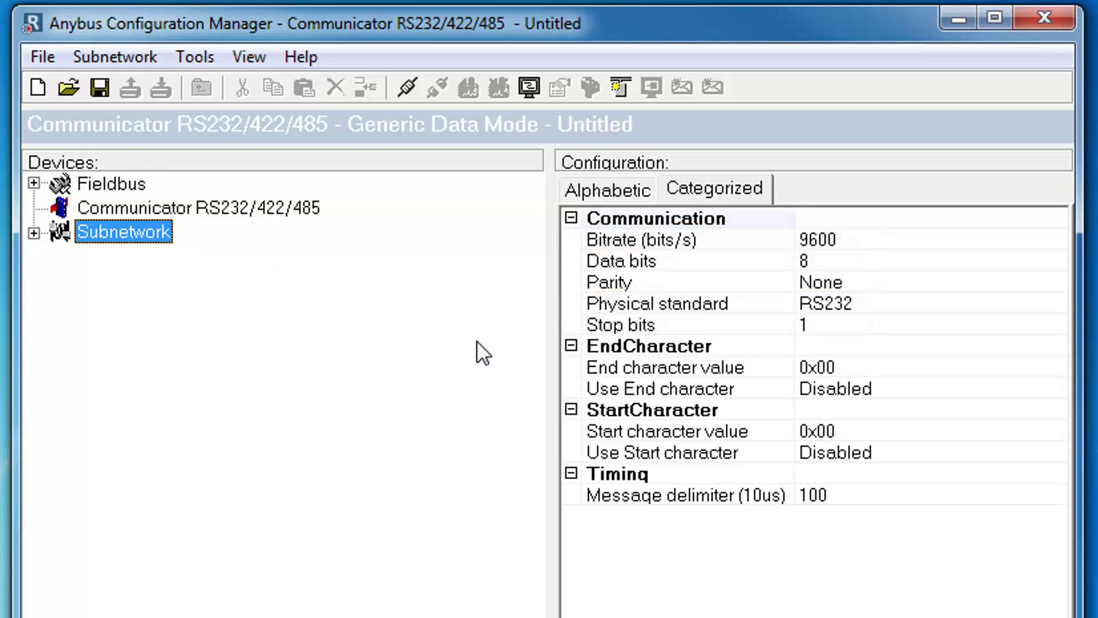
Step: Replace the subnetwork's Message delimiter (10us) value 100 with 500
click(838, 497)
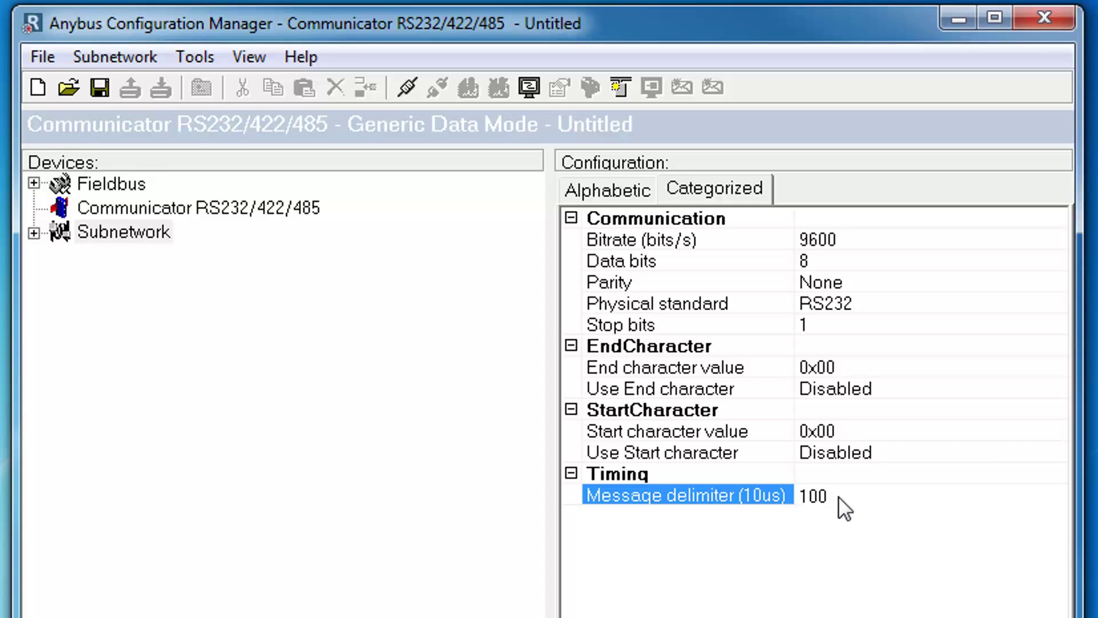
click(839, 496)
drag(839, 497, 797, 497)
text(500)
Step: Expand the subnetwork and add a Consume transaction to New Node
click(34, 234)
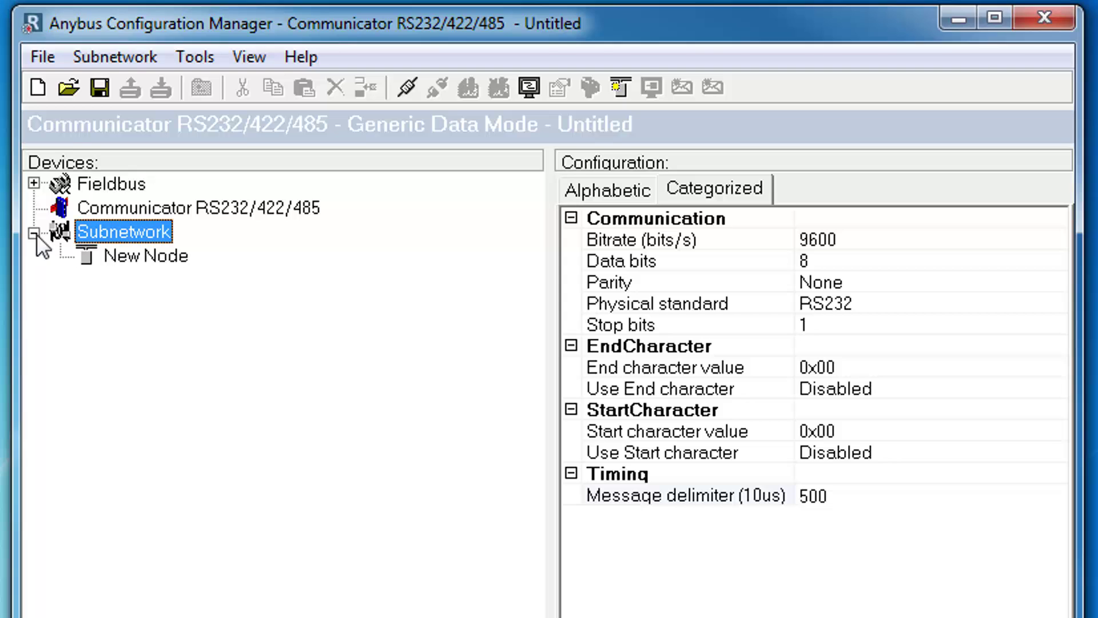
click(115, 248)
right_click(115, 249)
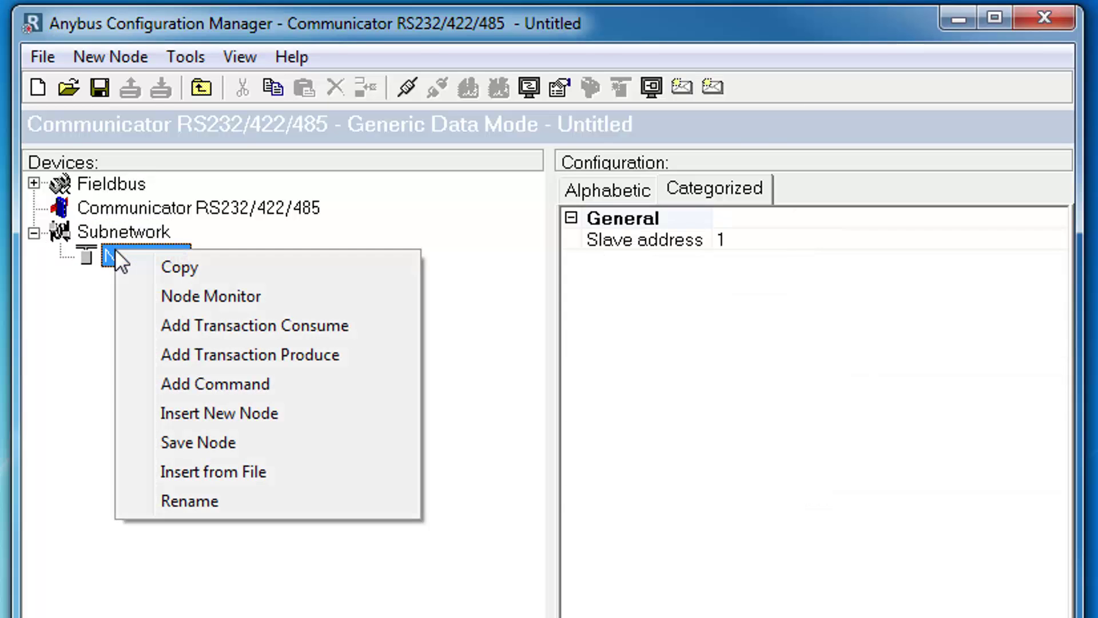
click(215, 321)
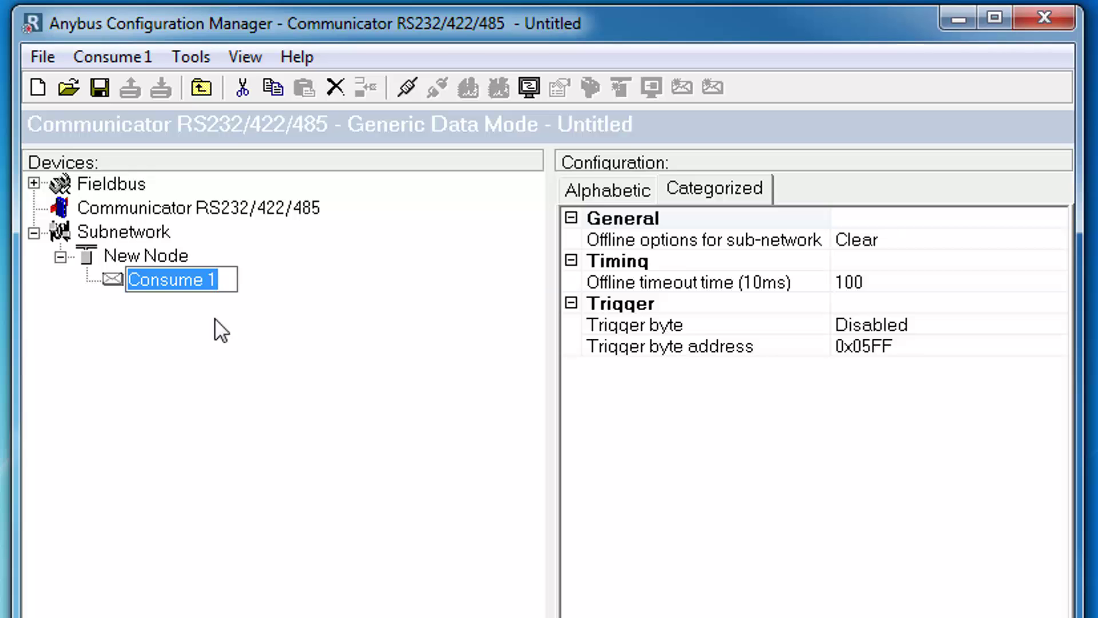
Step: Set Consume 1's offline timeout time to 0 and keep offline options at Clear
click(870, 284)
double_click(872, 282)
text(0)
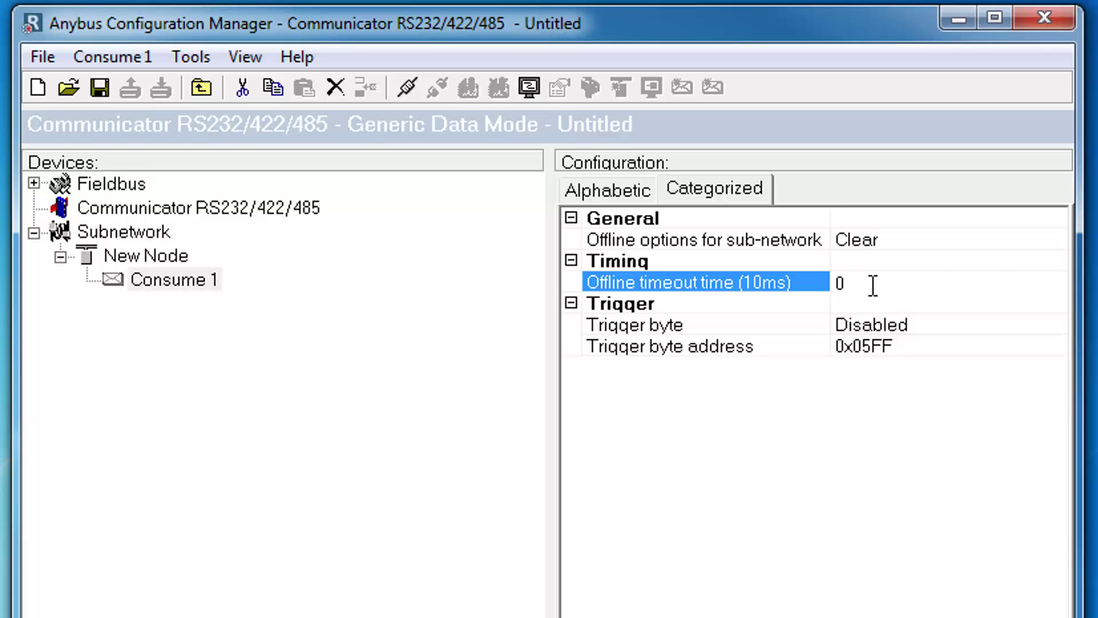
click(1038, 241)
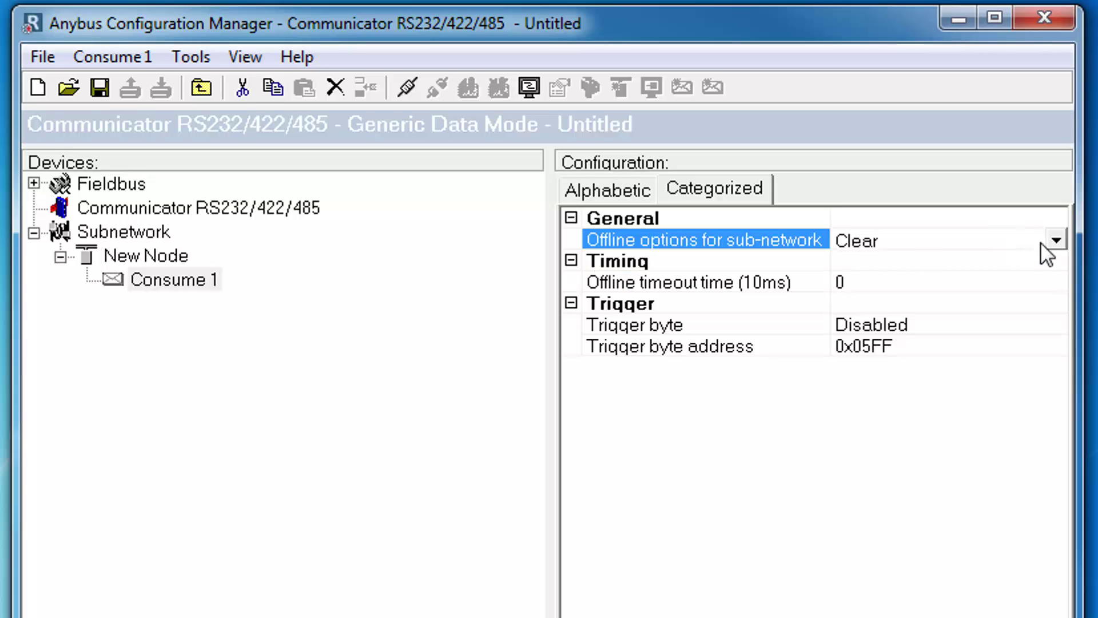
click(1055, 240)
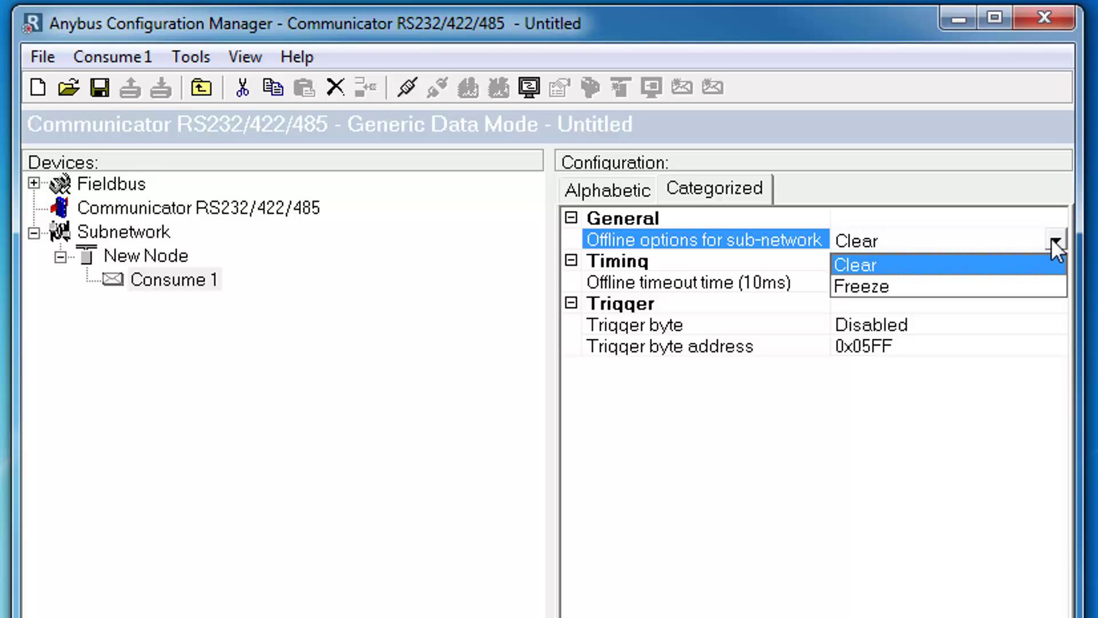
click(1052, 240)
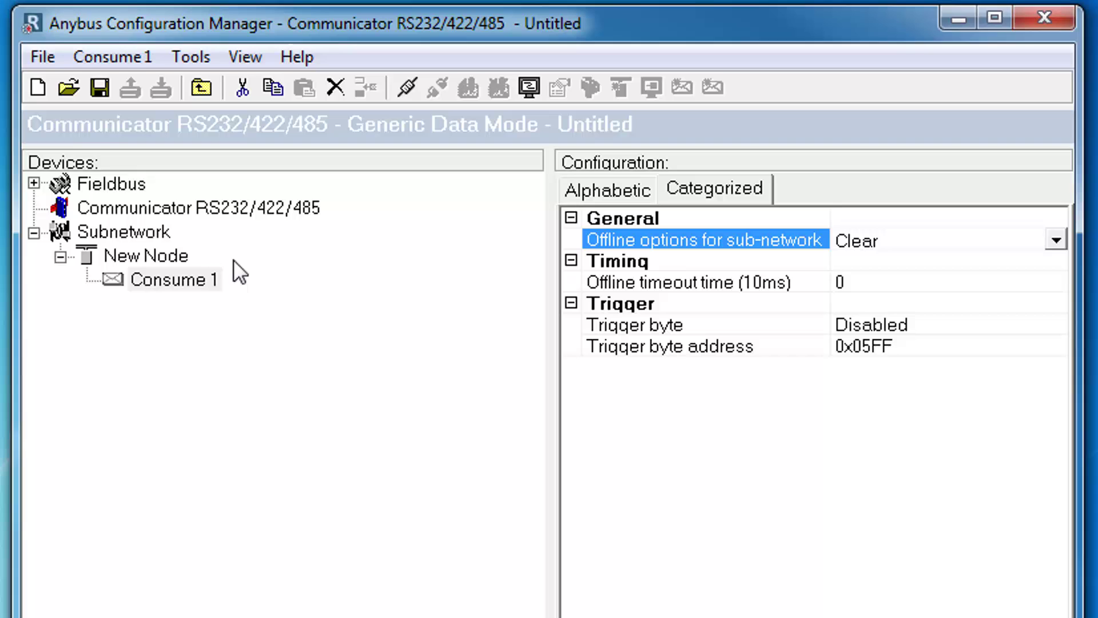
click(178, 278)
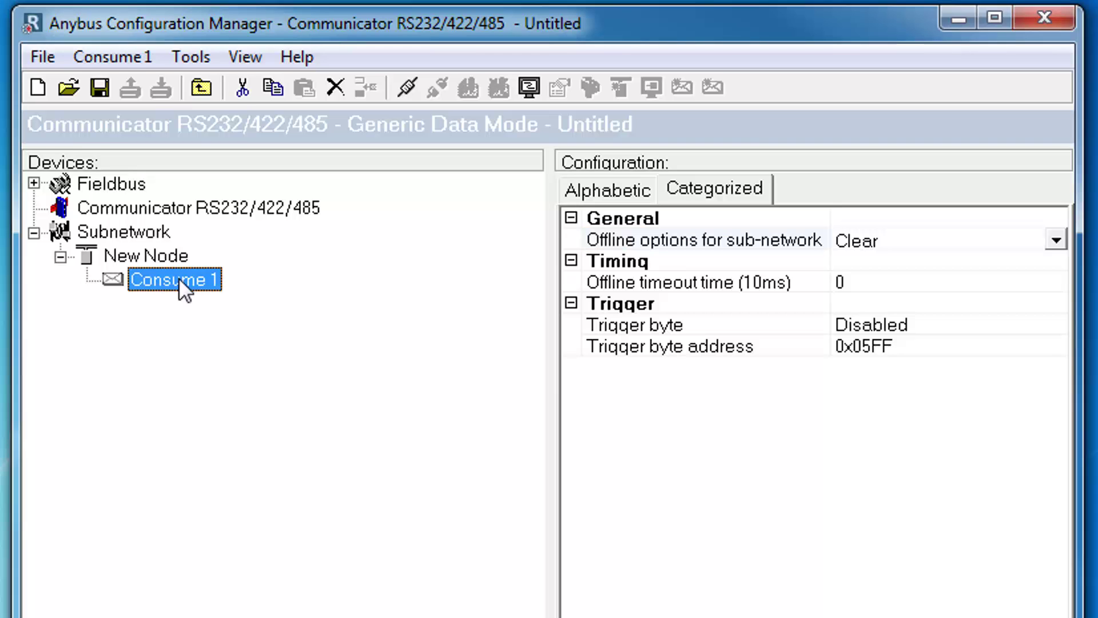
Step: Add a VariableDataObject to Consume 1 and open the Subnetwork Monitor
right_click(142, 278)
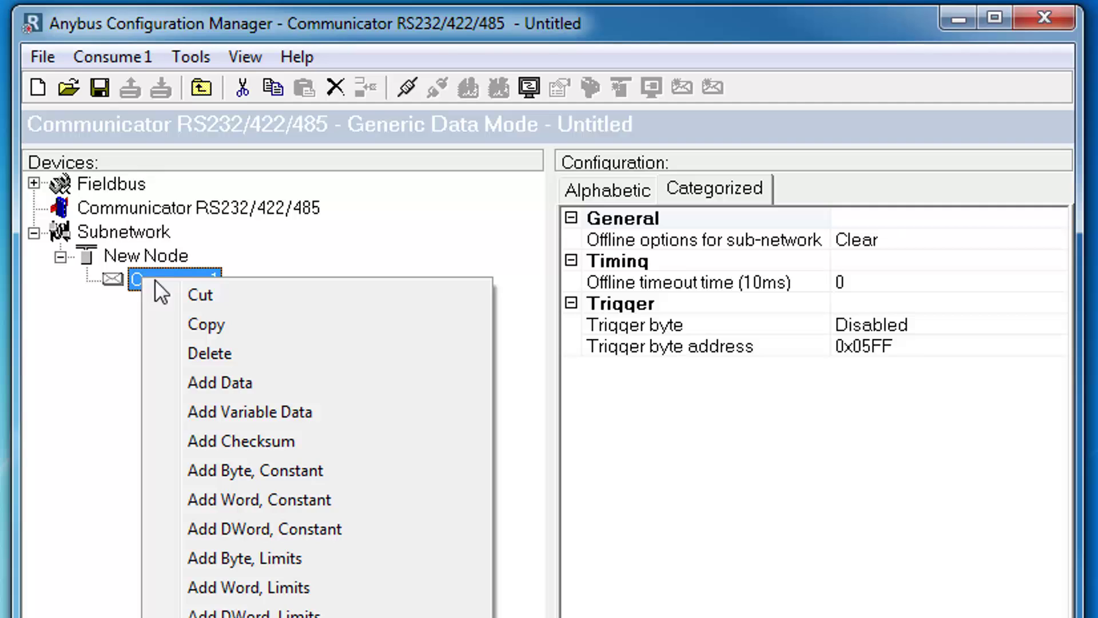
click(269, 412)
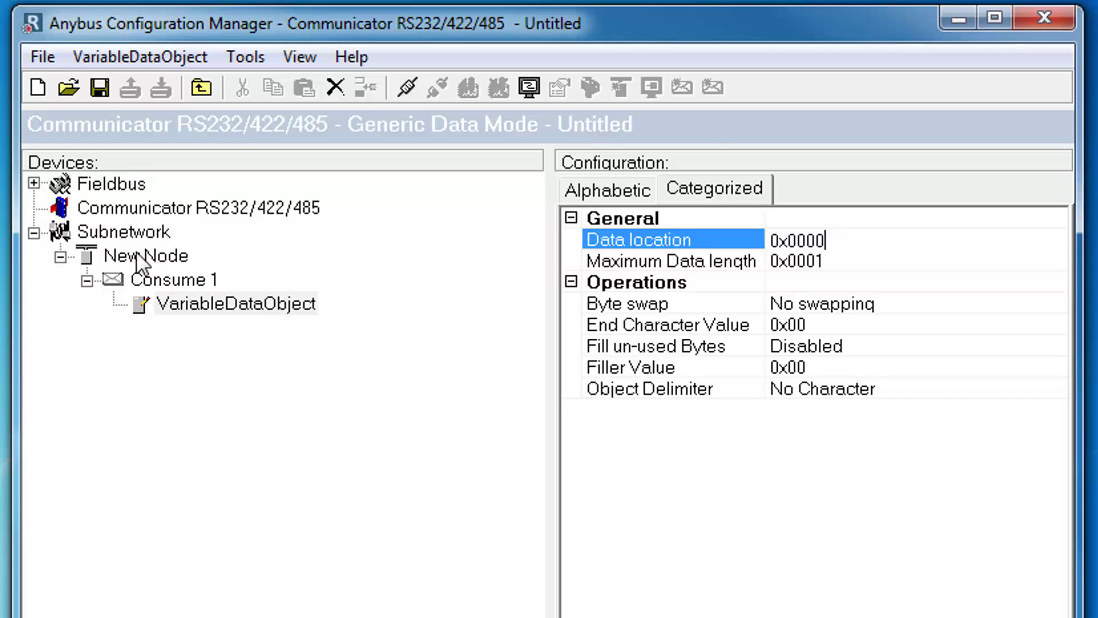
click(128, 232)
right_click(128, 235)
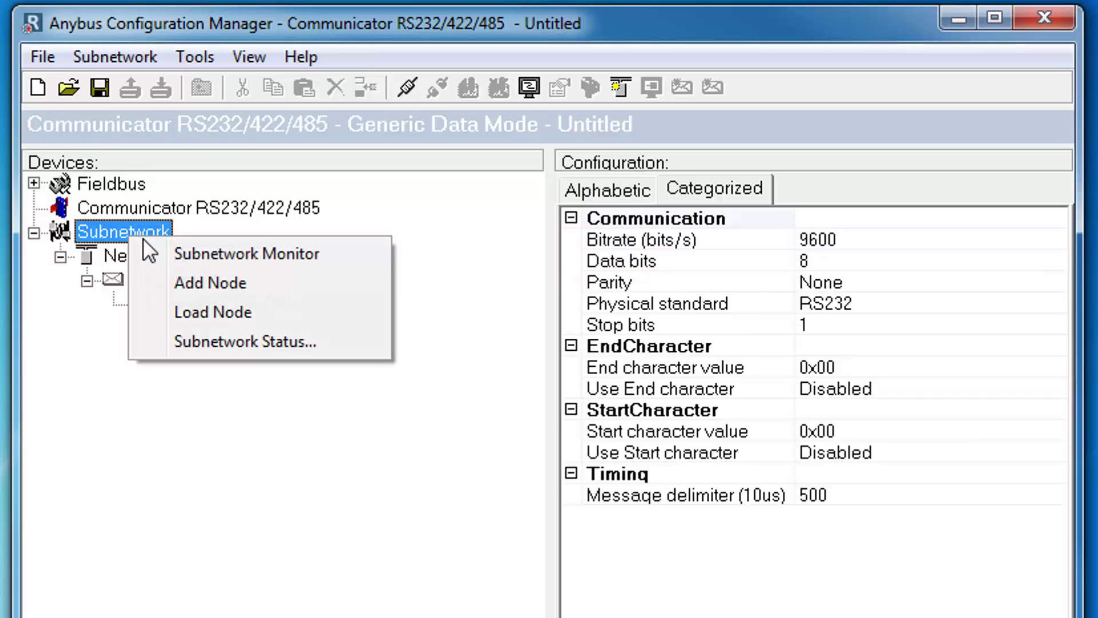
click(185, 252)
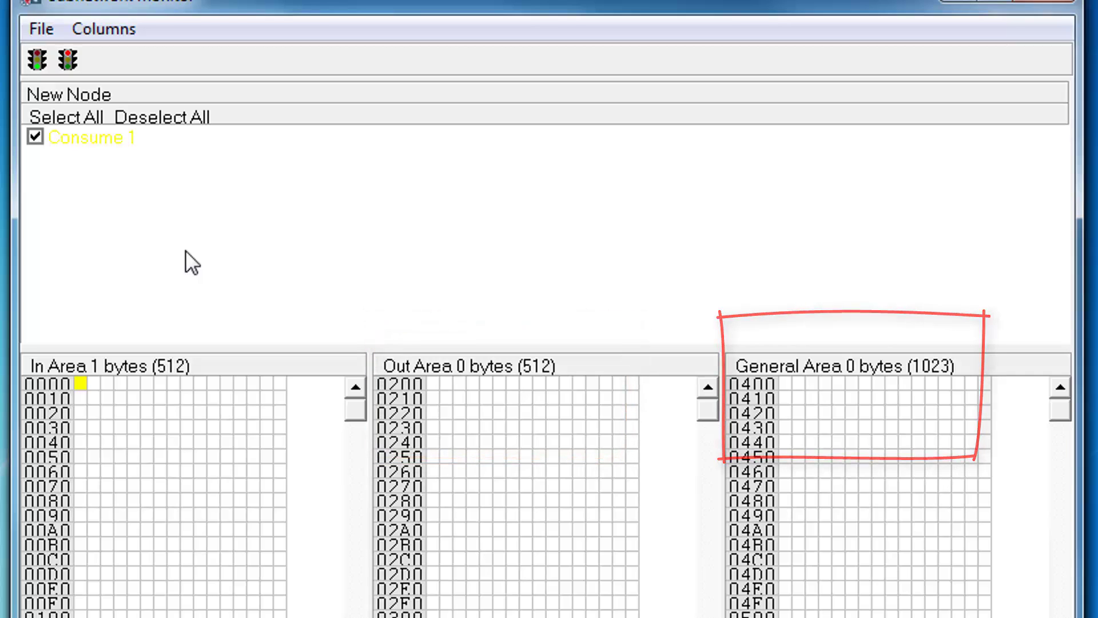
Step: Close the monitor and show the VariableDataObject settings: location 0x0000, maximum length 0x0001
click(40, 35)
click(50, 118)
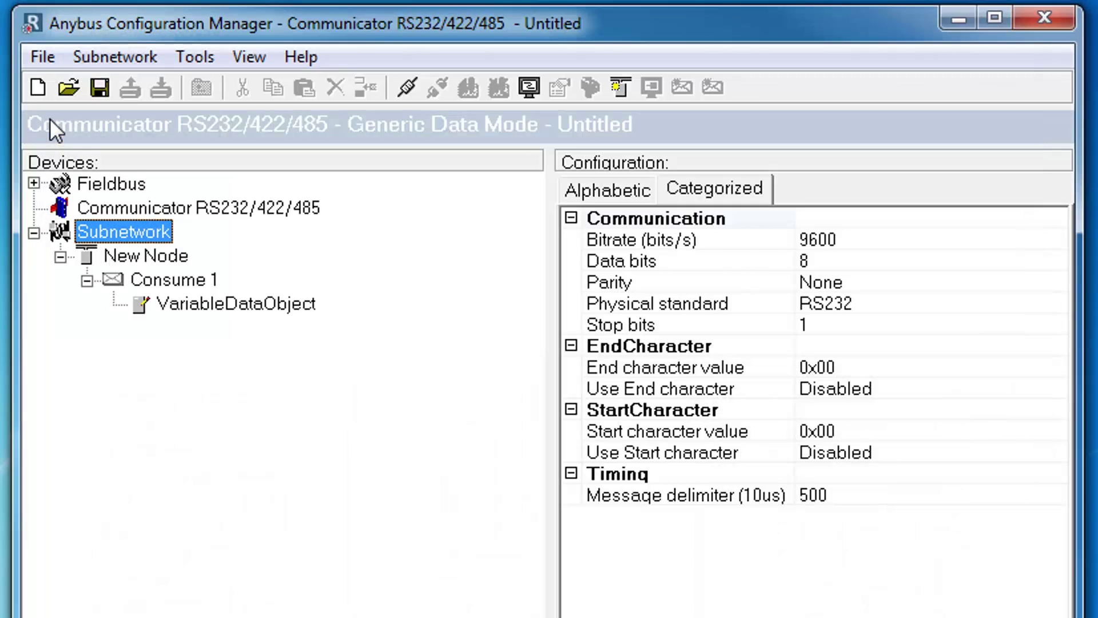
click(266, 300)
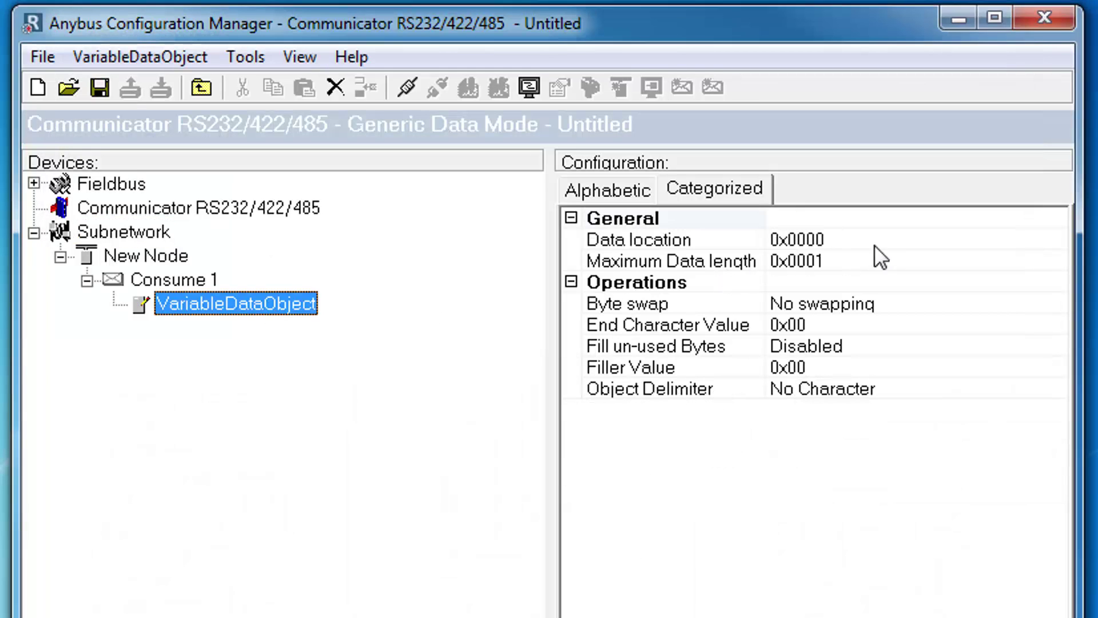
Step: Change the VariableDataObject's Maximum Data length from 0x0001 to 30 (0x001E)
click(827, 239)
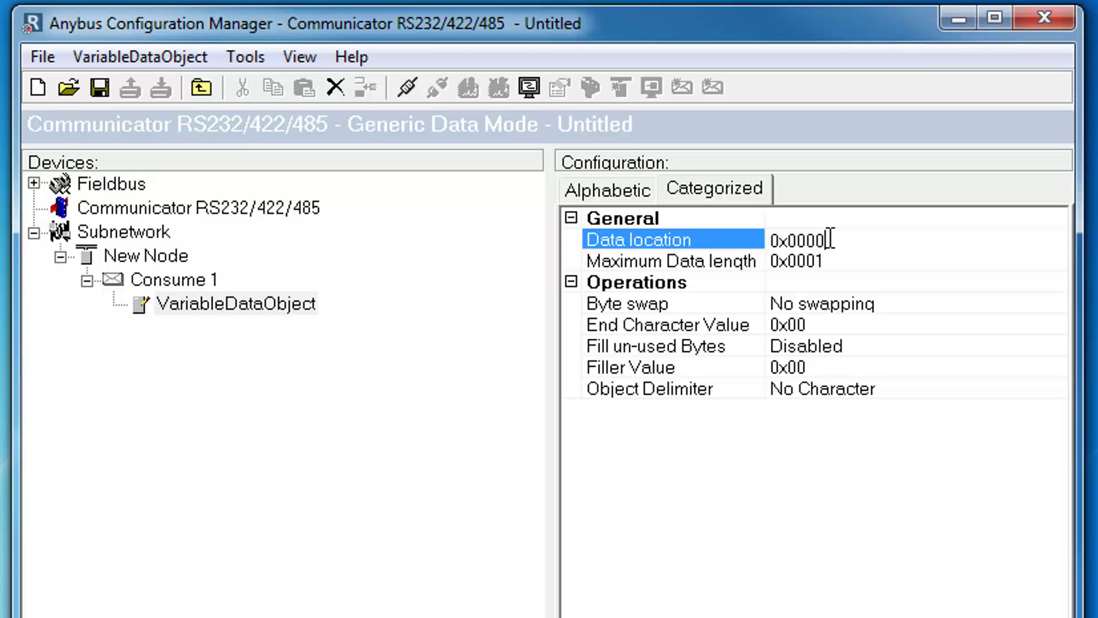
click(829, 262)
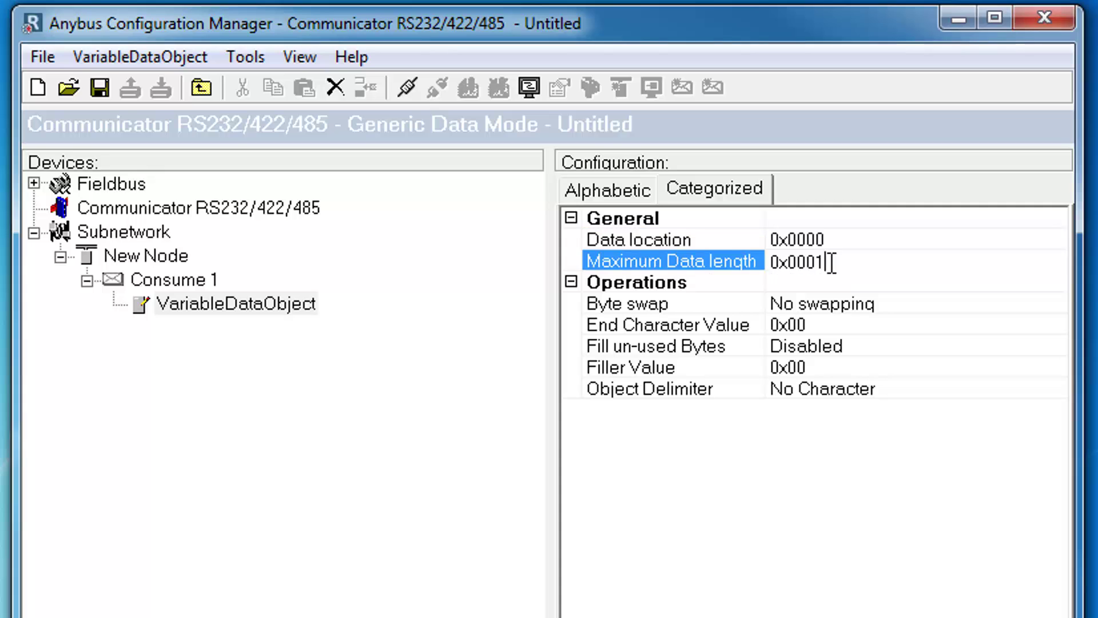
drag(829, 262, 772, 262)
text(30)
key(Return)
Step: Set Fill un-used Bytes to Enabled
click(1048, 343)
click(1053, 346)
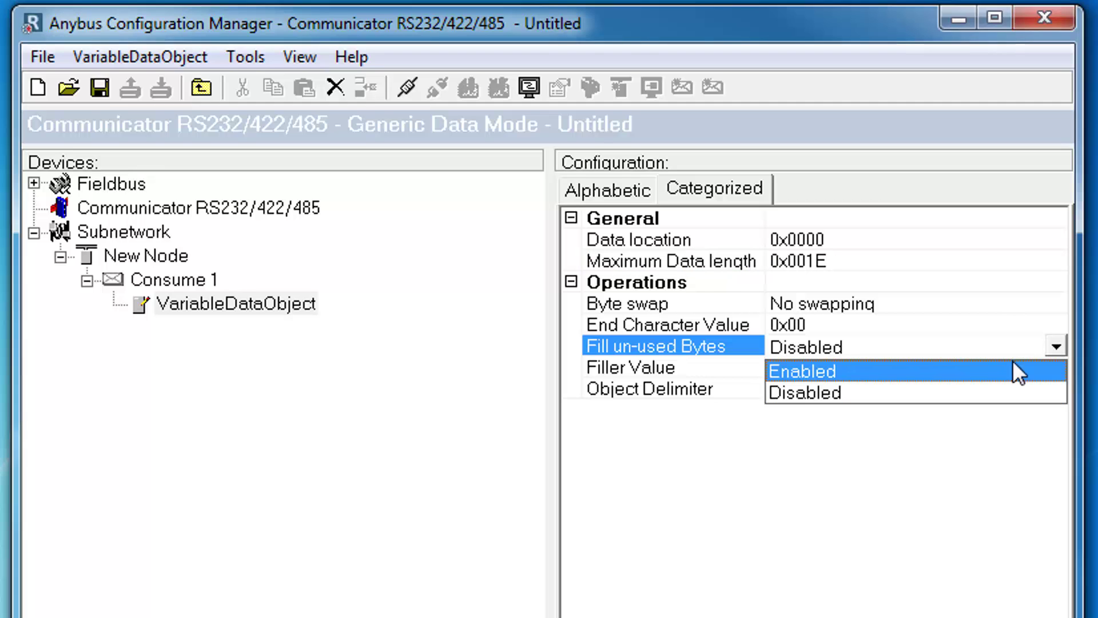
click(973, 371)
click(819, 367)
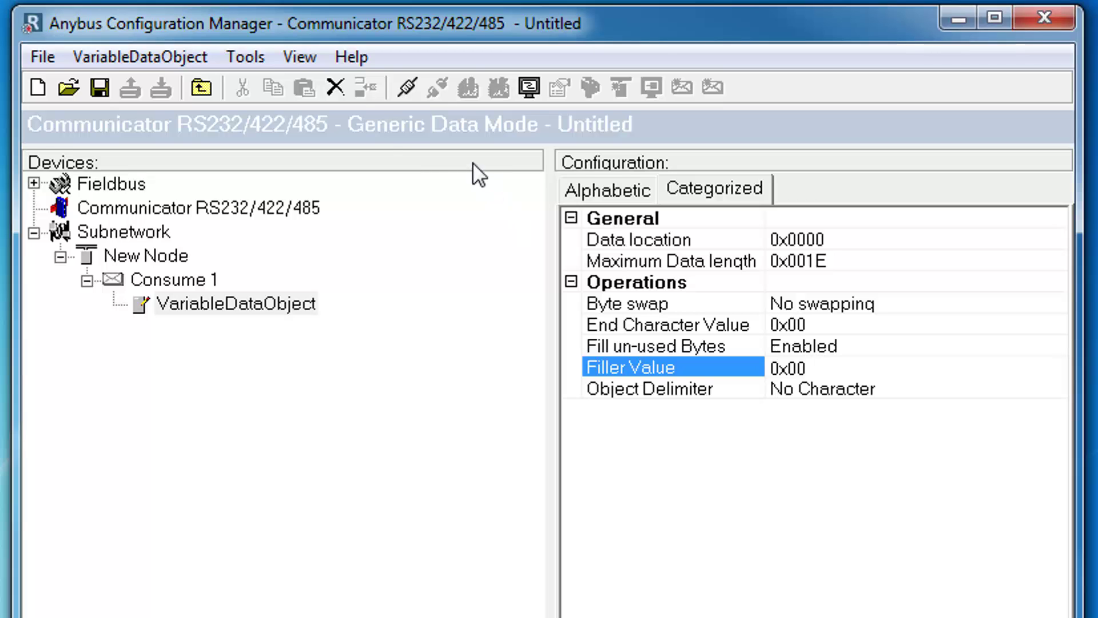
Step: Select COM2 as the serial port for the connection
click(255, 56)
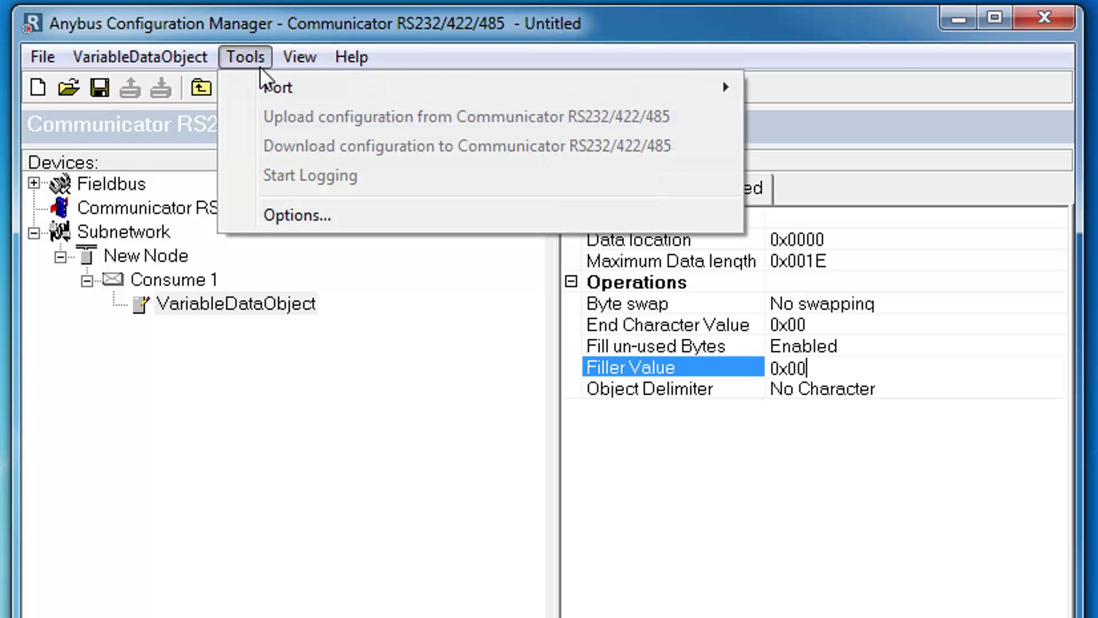
mouse_move(280, 95)
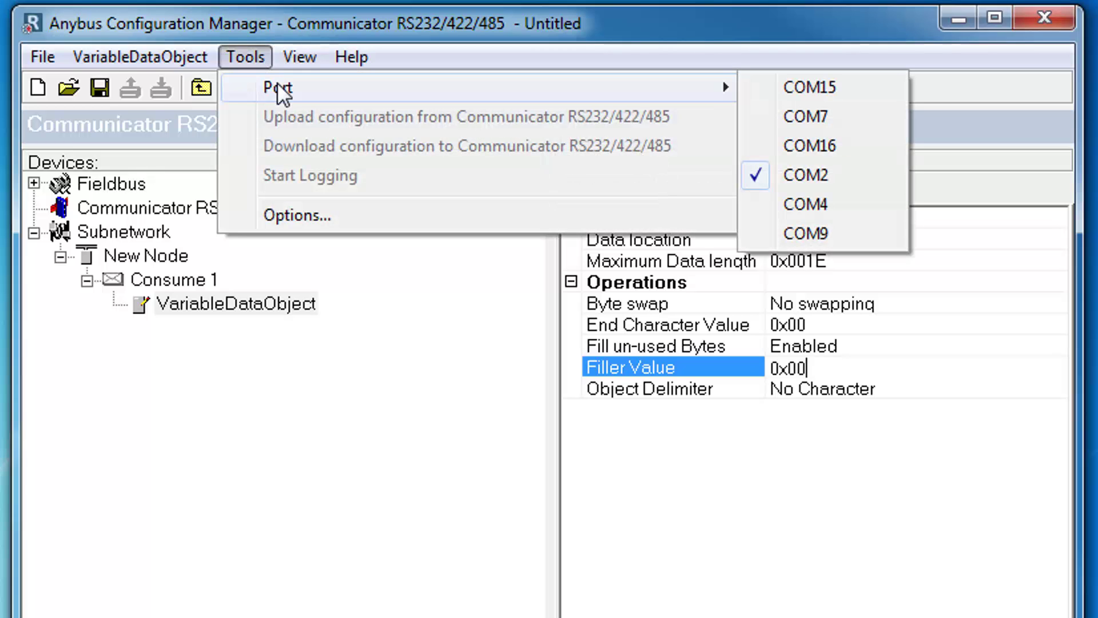
click(815, 174)
Step: Connect to the Communicator and download the Untitled configuration without a password
click(409, 87)
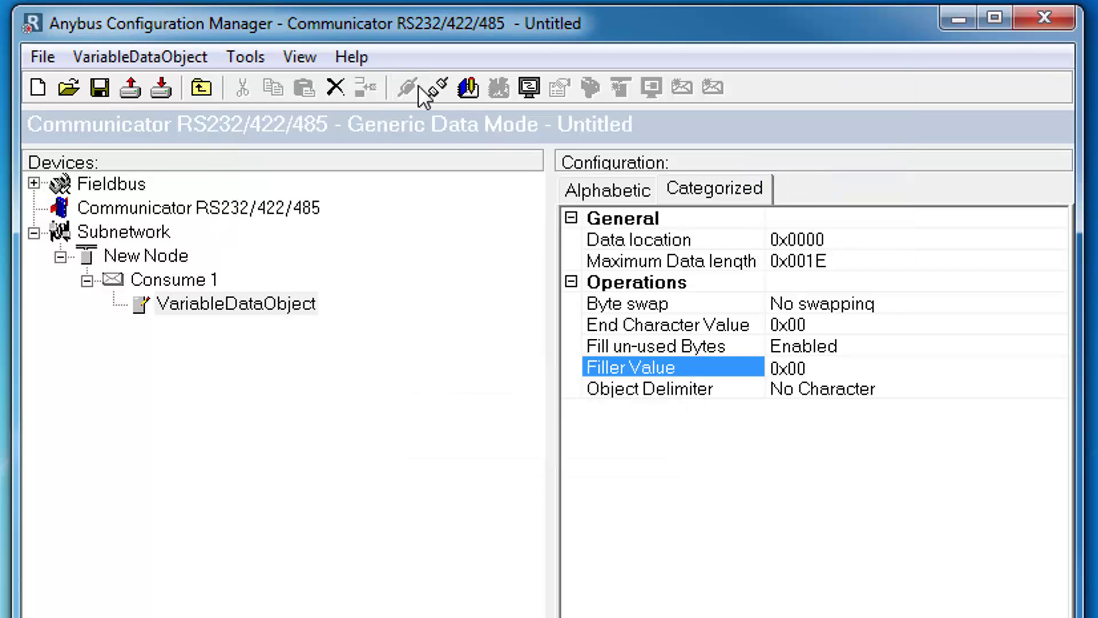
click(168, 87)
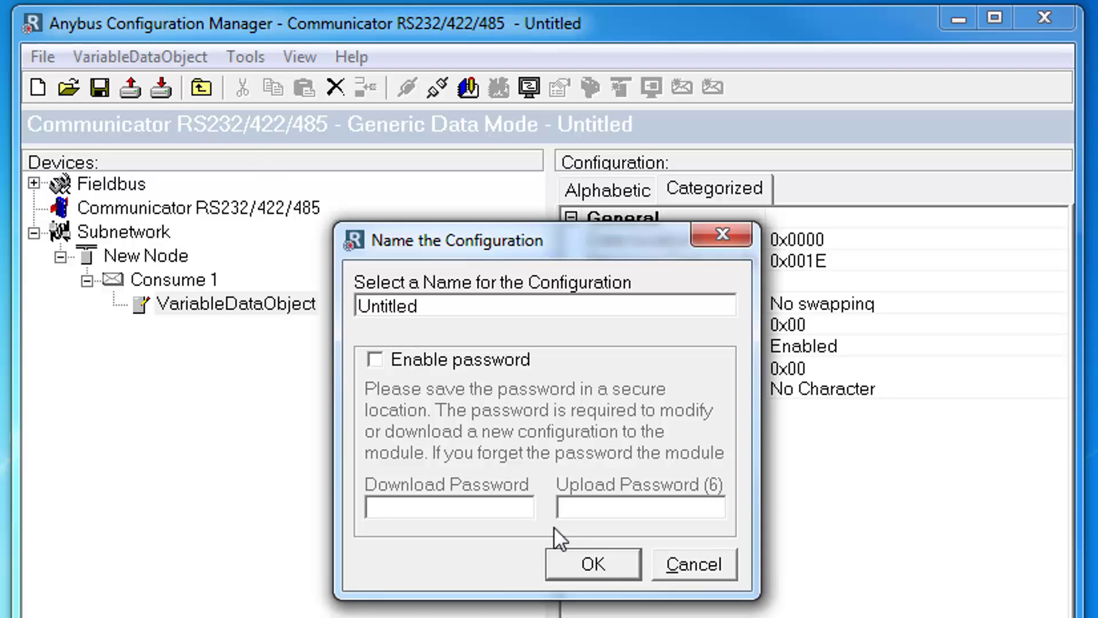
click(584, 557)
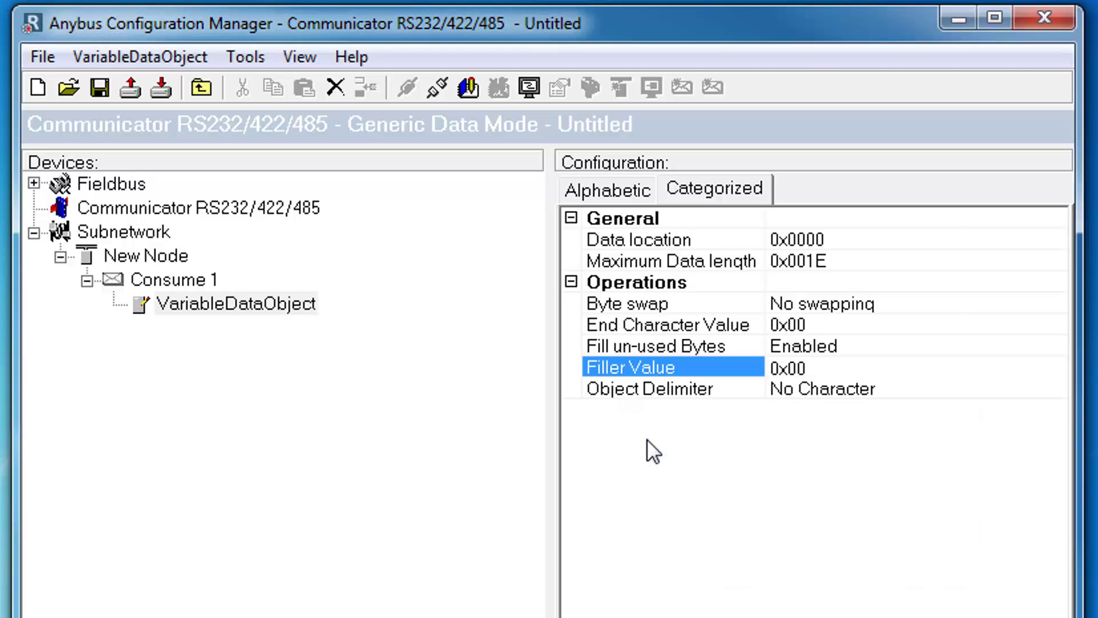
right_click(158, 260)
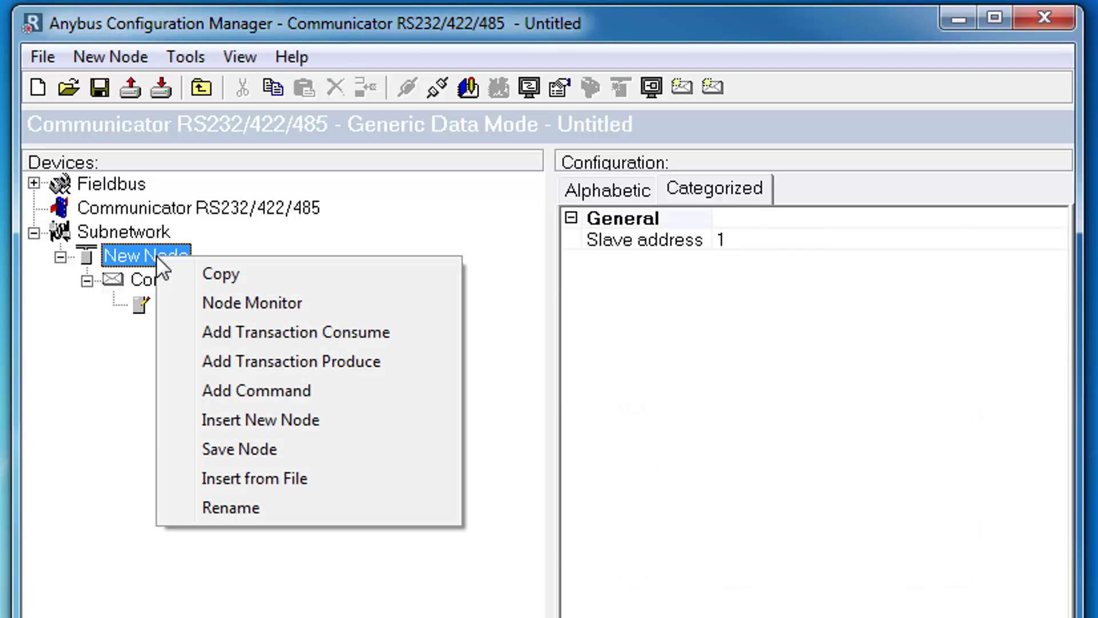
click(227, 305)
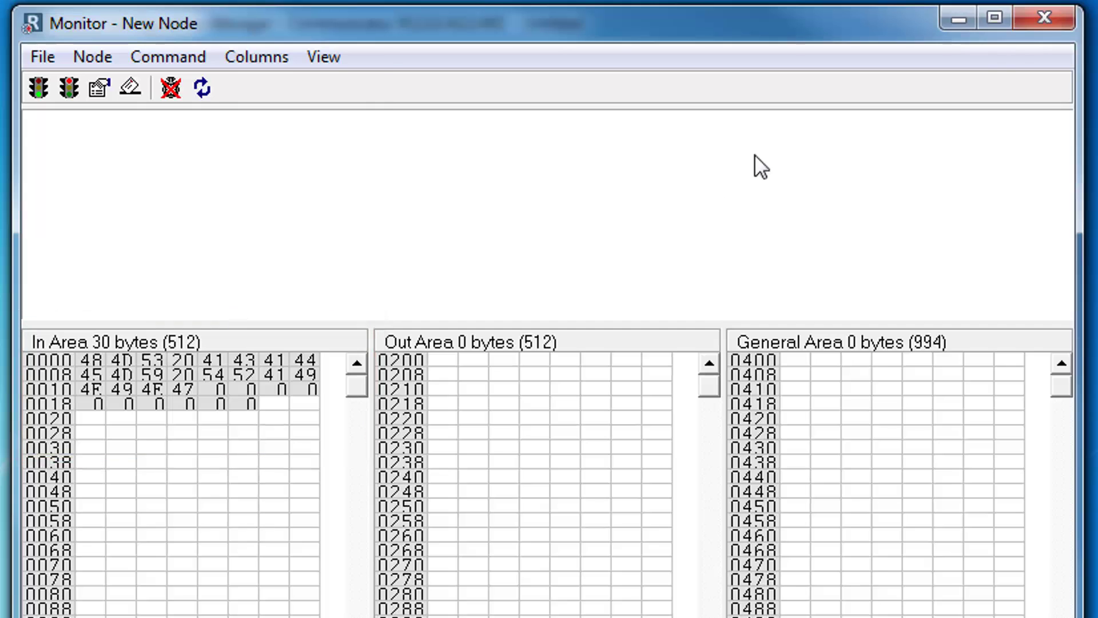
click(1027, 26)
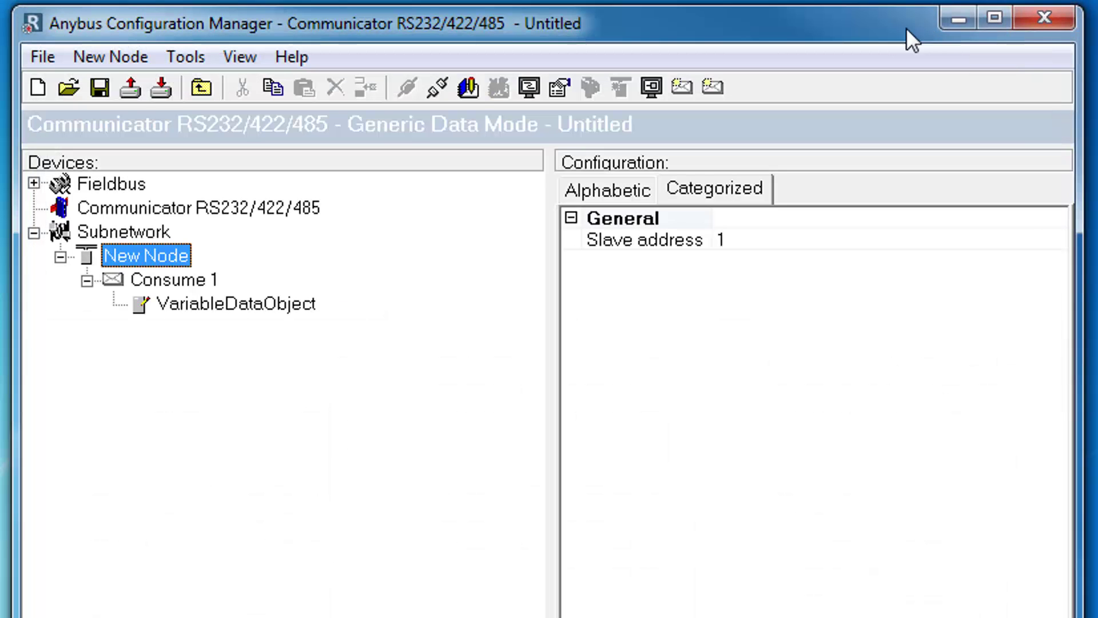
Step: Capture the scanned barcode's received bytes in Log until full mode, review them, then close the log
click(468, 84)
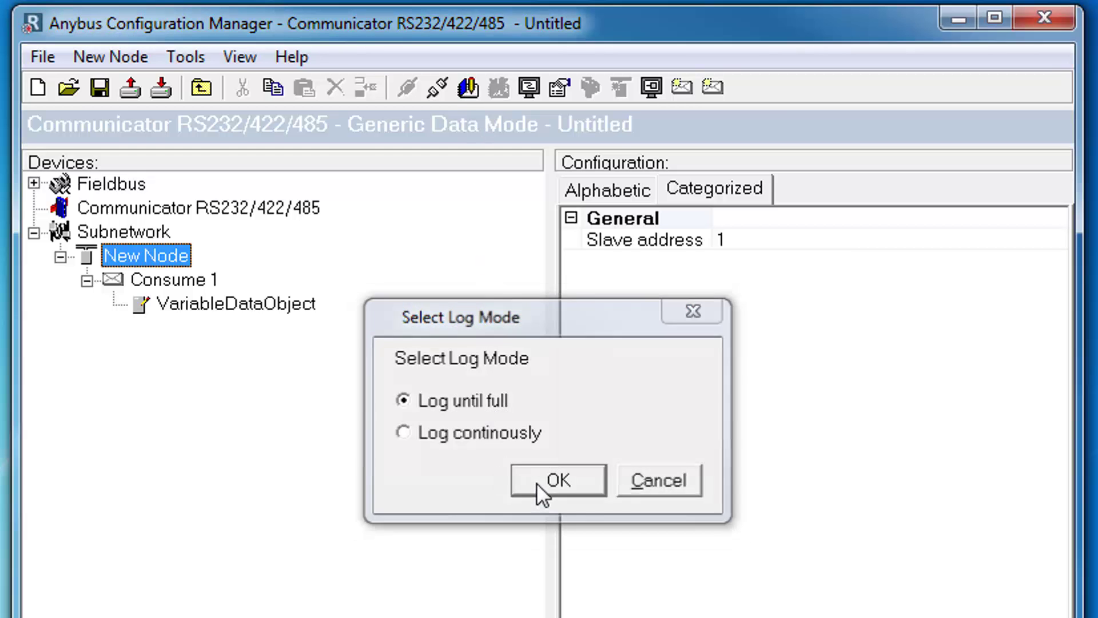
click(538, 484)
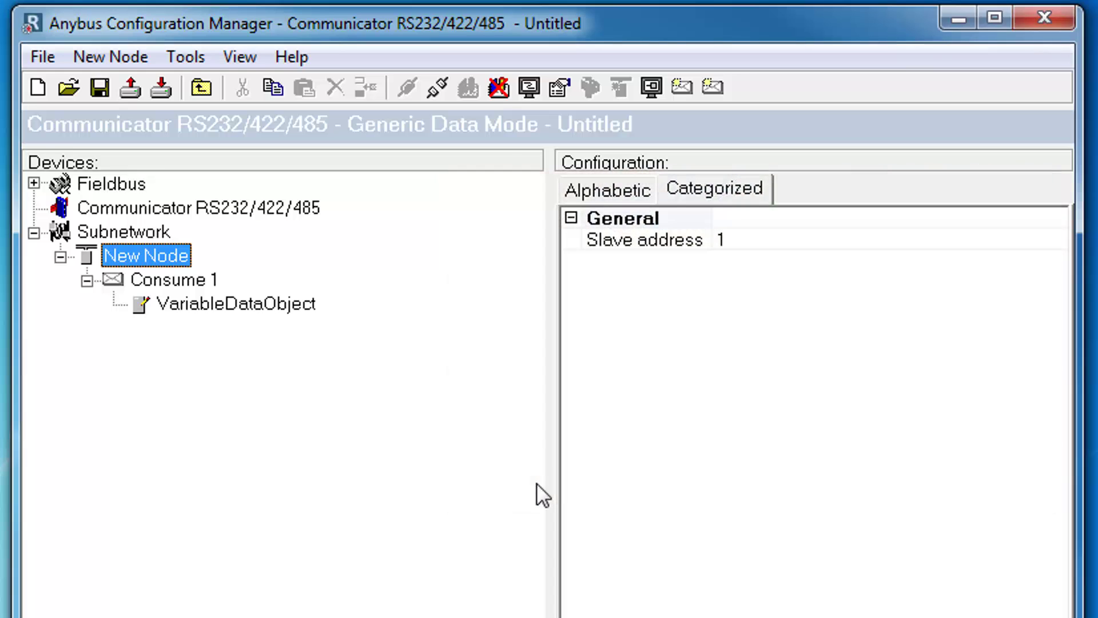
click(504, 96)
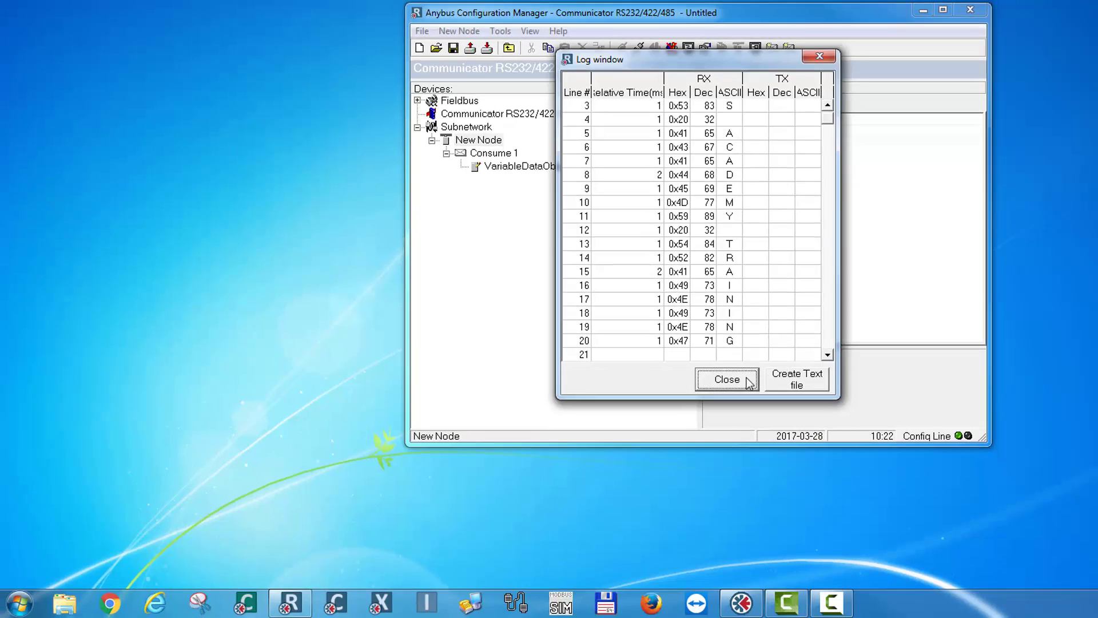
click(746, 376)
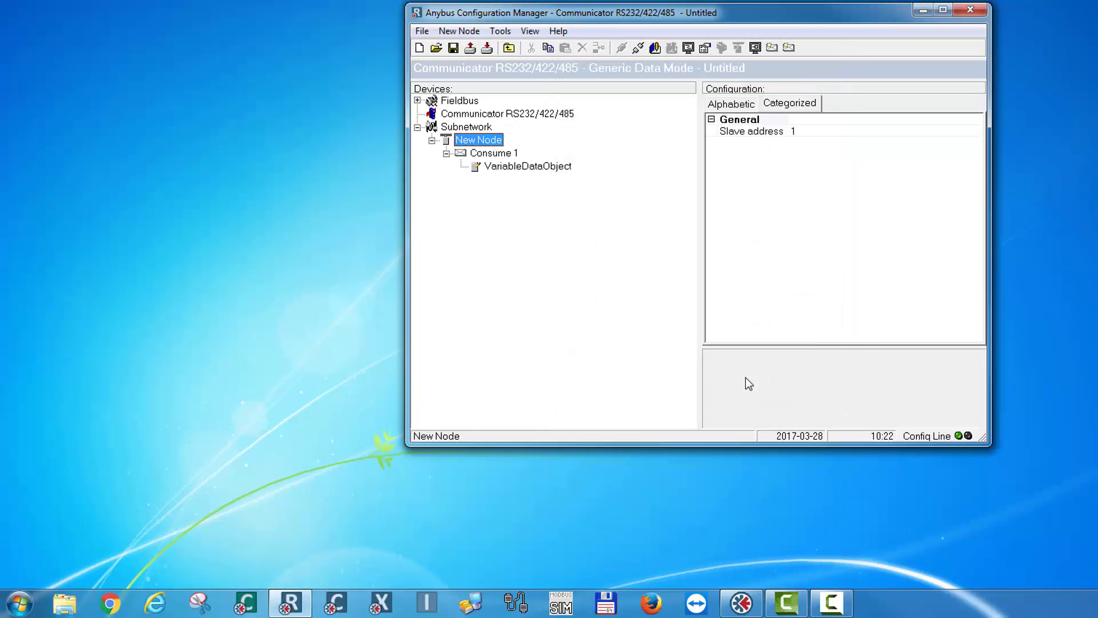
Step: Connect the PROFIBUS master simulator to slave address 77 and scroll through the barcode input bytes
click(742, 603)
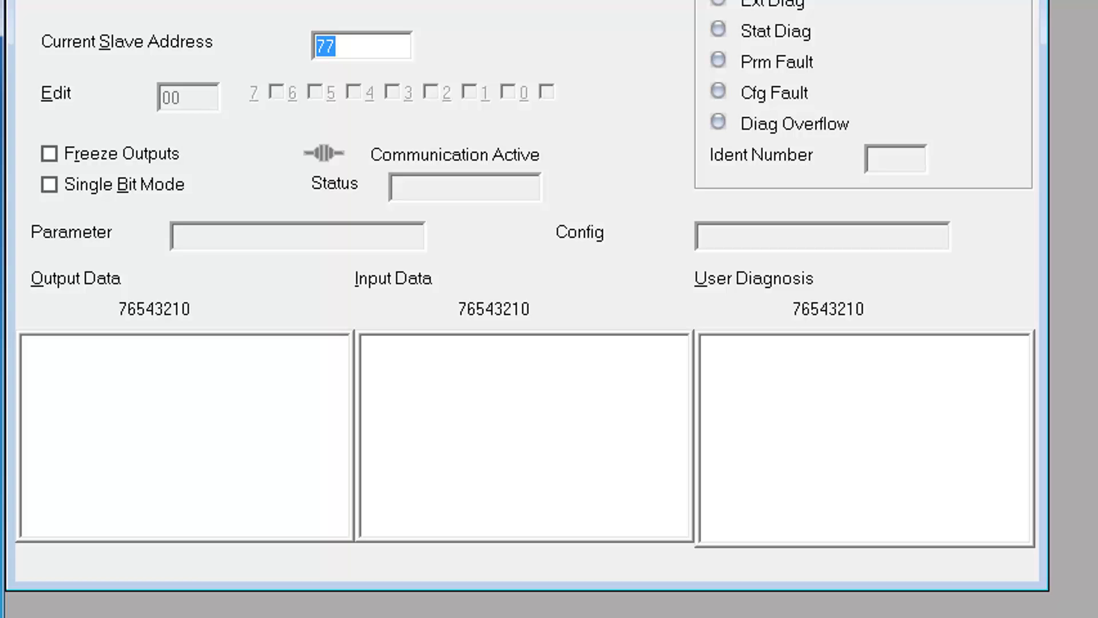
key(Return)
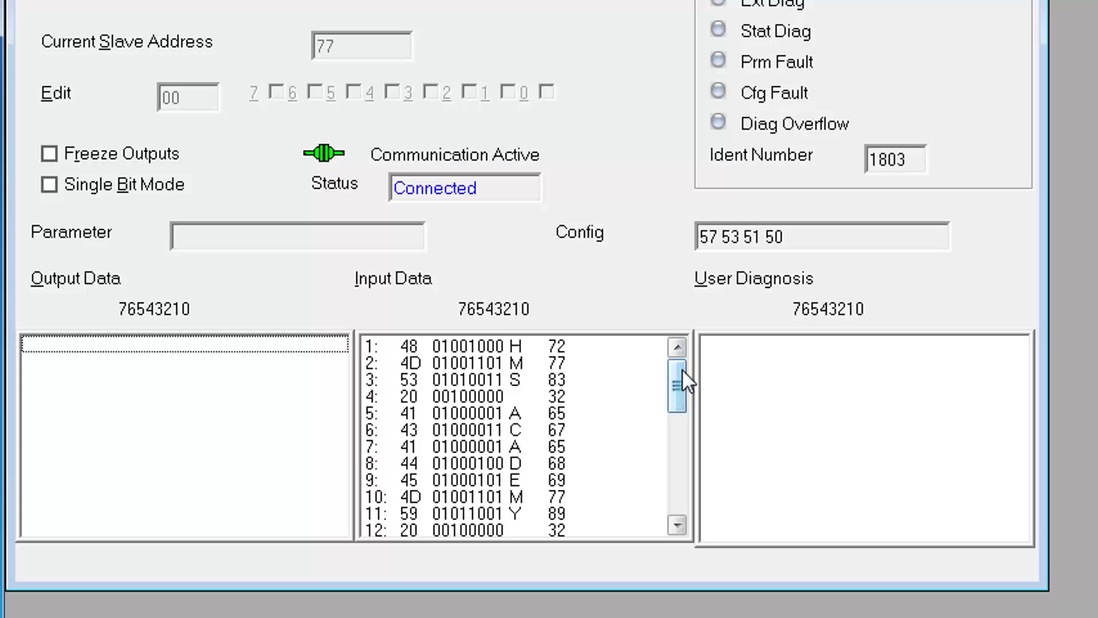
mouse_move(682, 368)
mouse_down()
mouse_move(680, 450)
mouse_move(675, 360)
mouse_up()
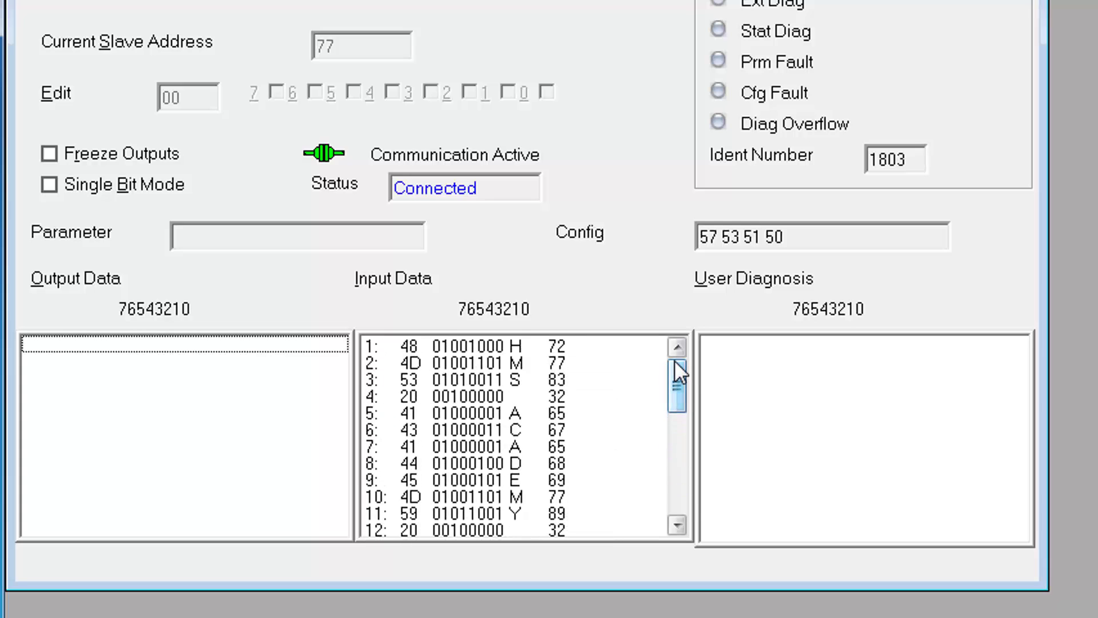